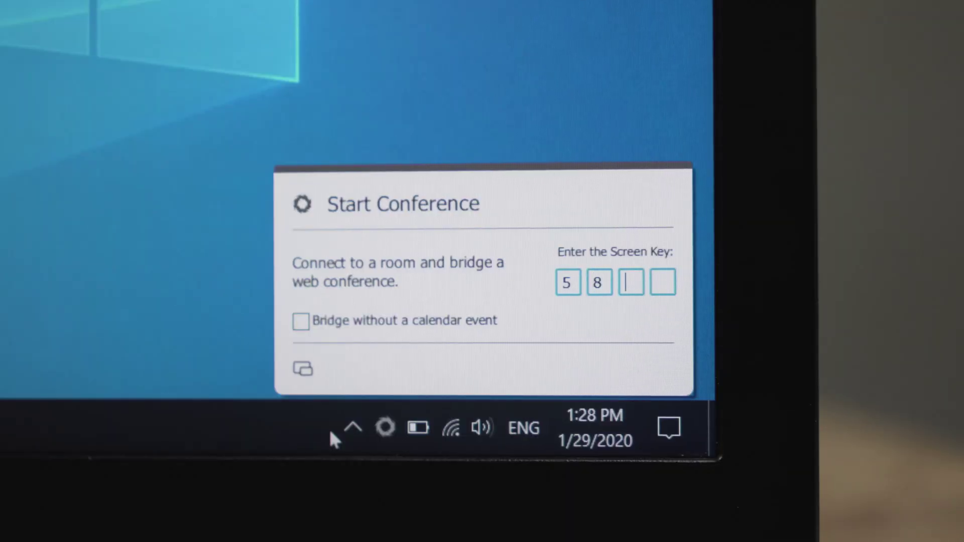
pyautogui.write('6')
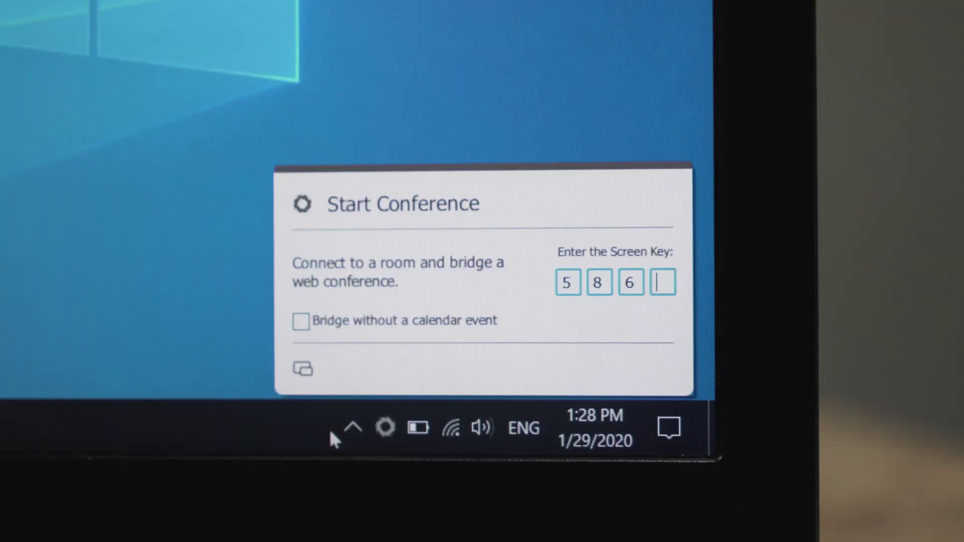